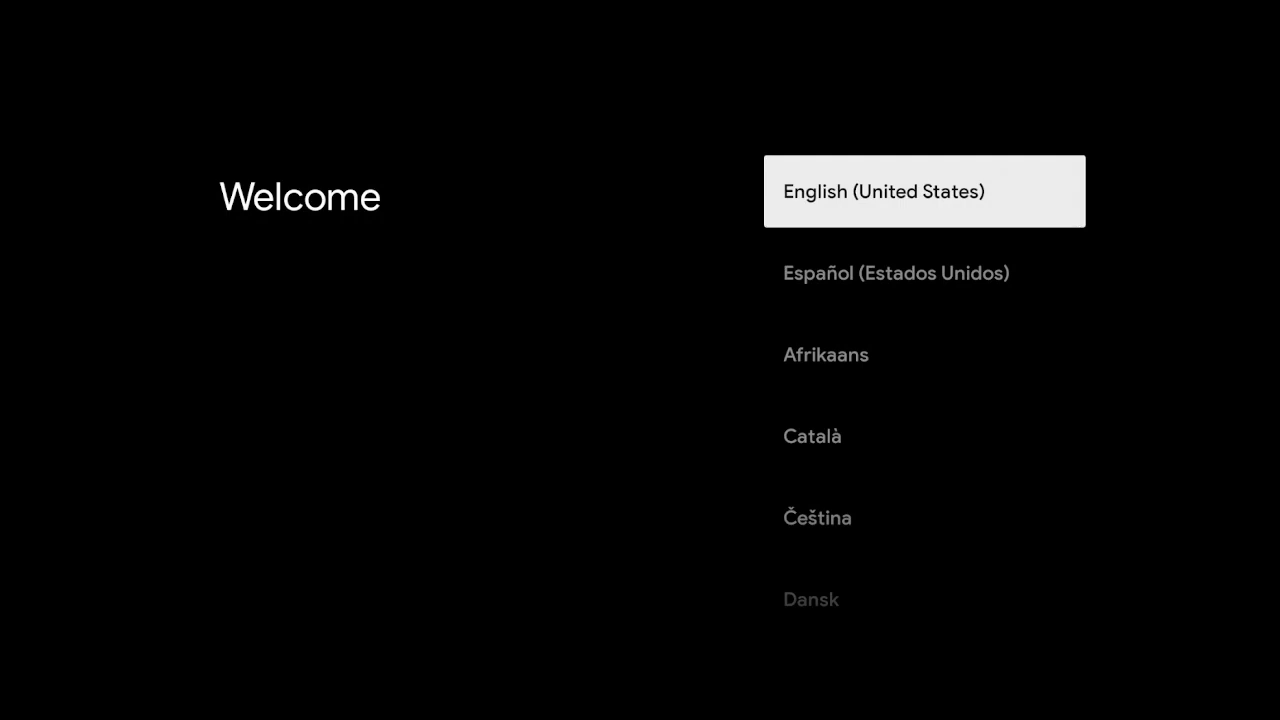
Choose English (United States) as the language and opt to set up on the TV instead of with the Google Home app
{"action": "key", "text": "Return"}
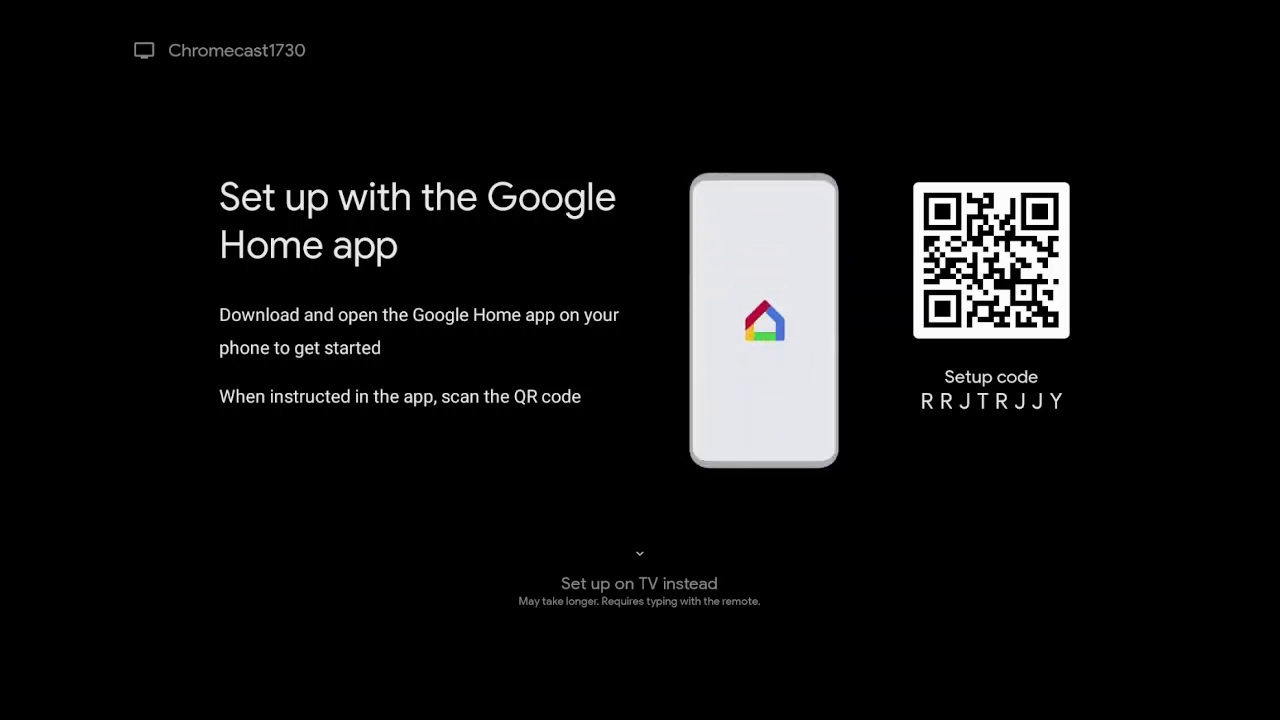
{"action": "key", "text": "Down"}
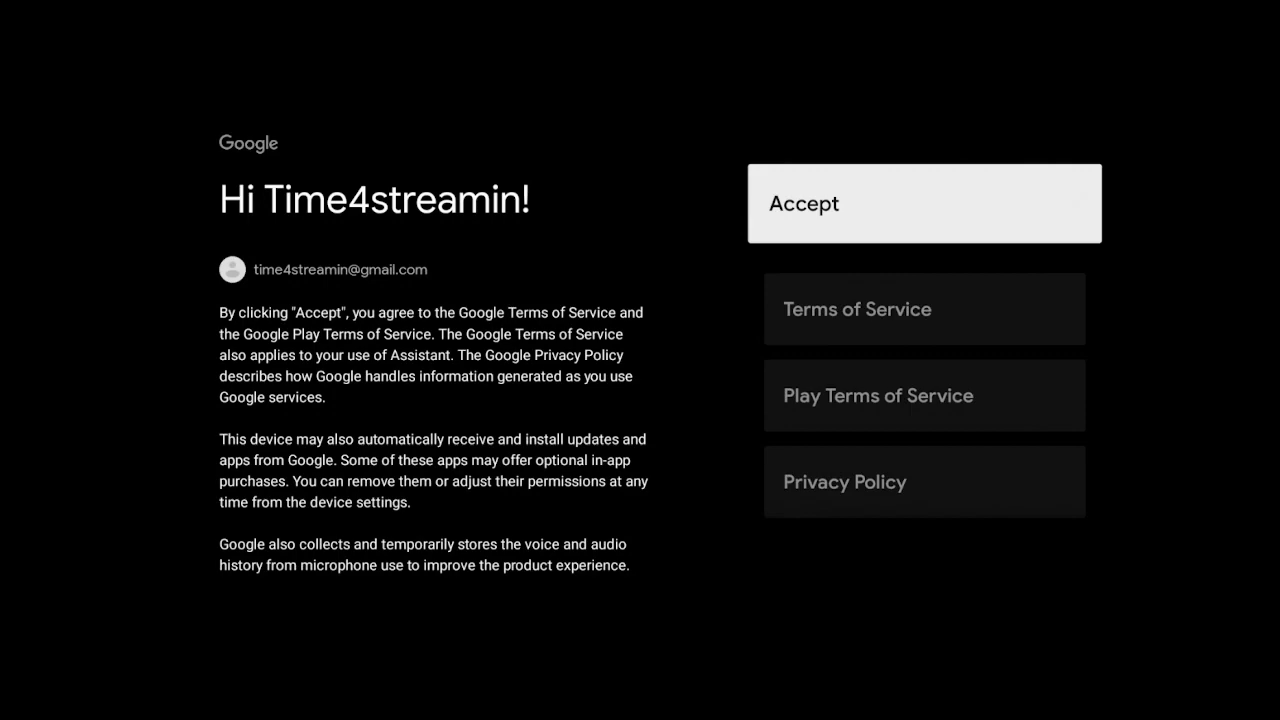
Accept the Google terms of service and agree to the additional legal terms for the device
{"action": "key", "text": "Return"}
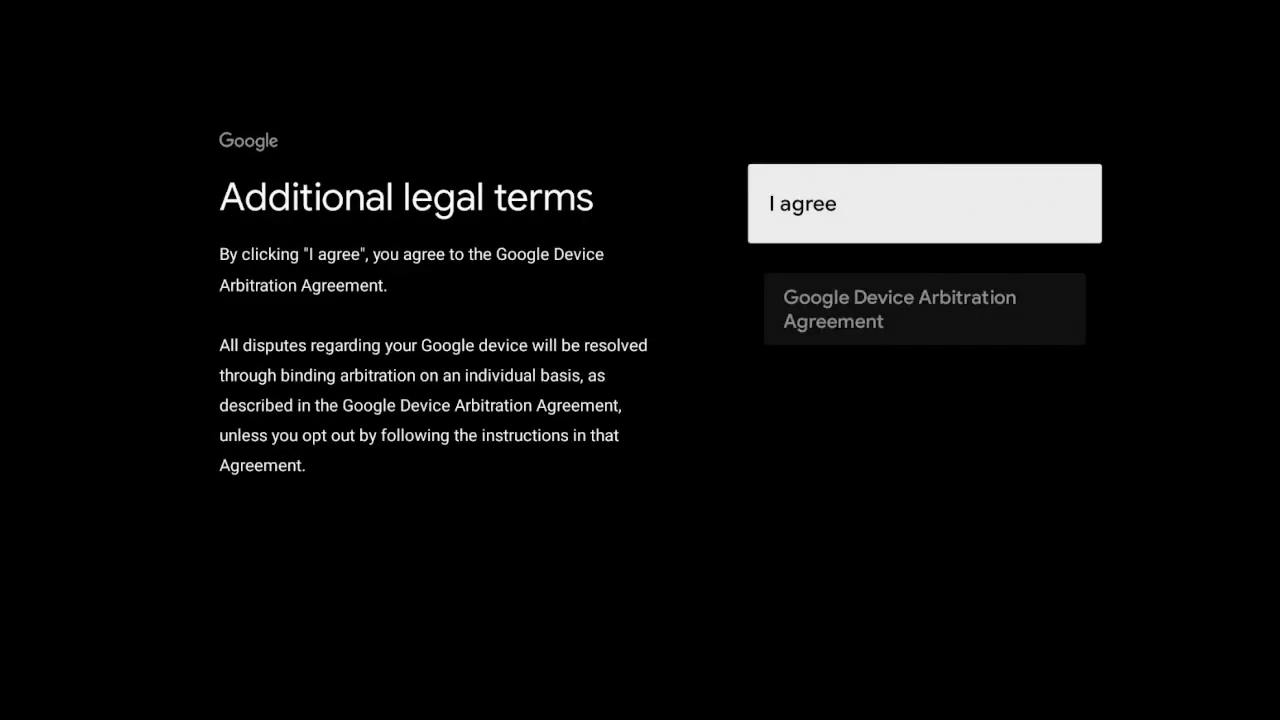
{"action": "key", "text": "Return"}
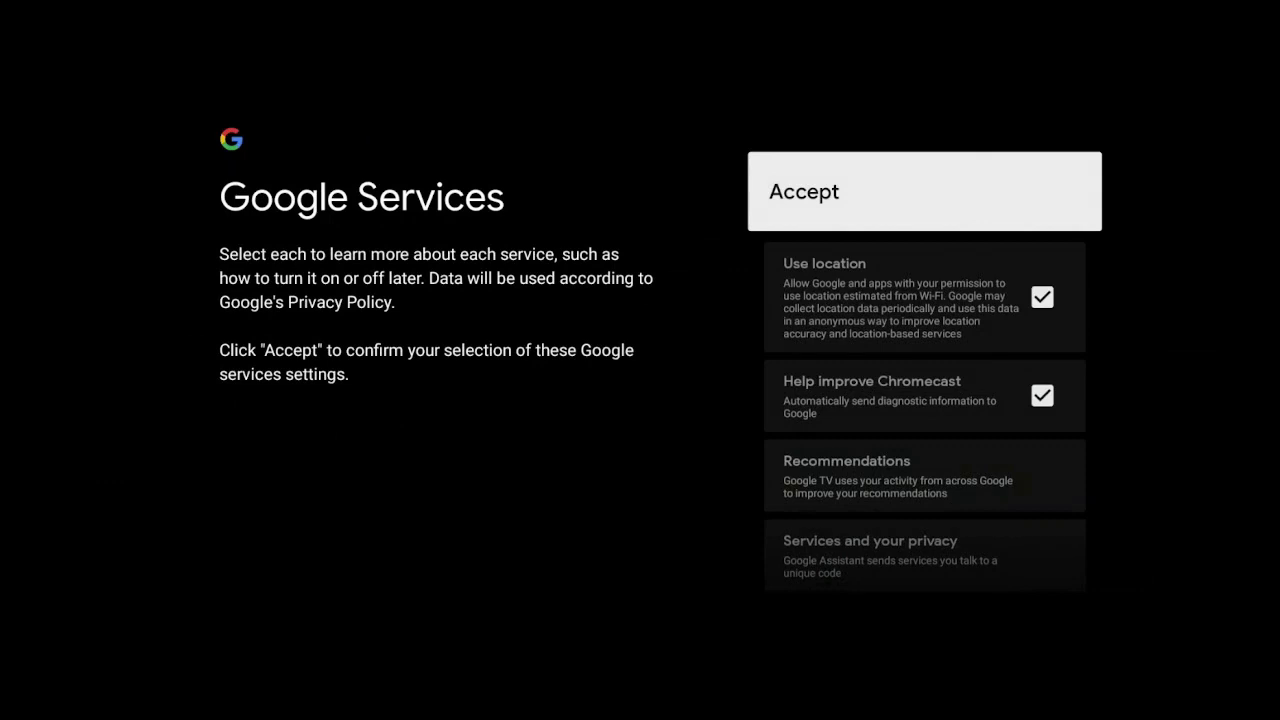
Turn off the Use location option in the Google Services settings
{"action": "key", "text": "Down"}
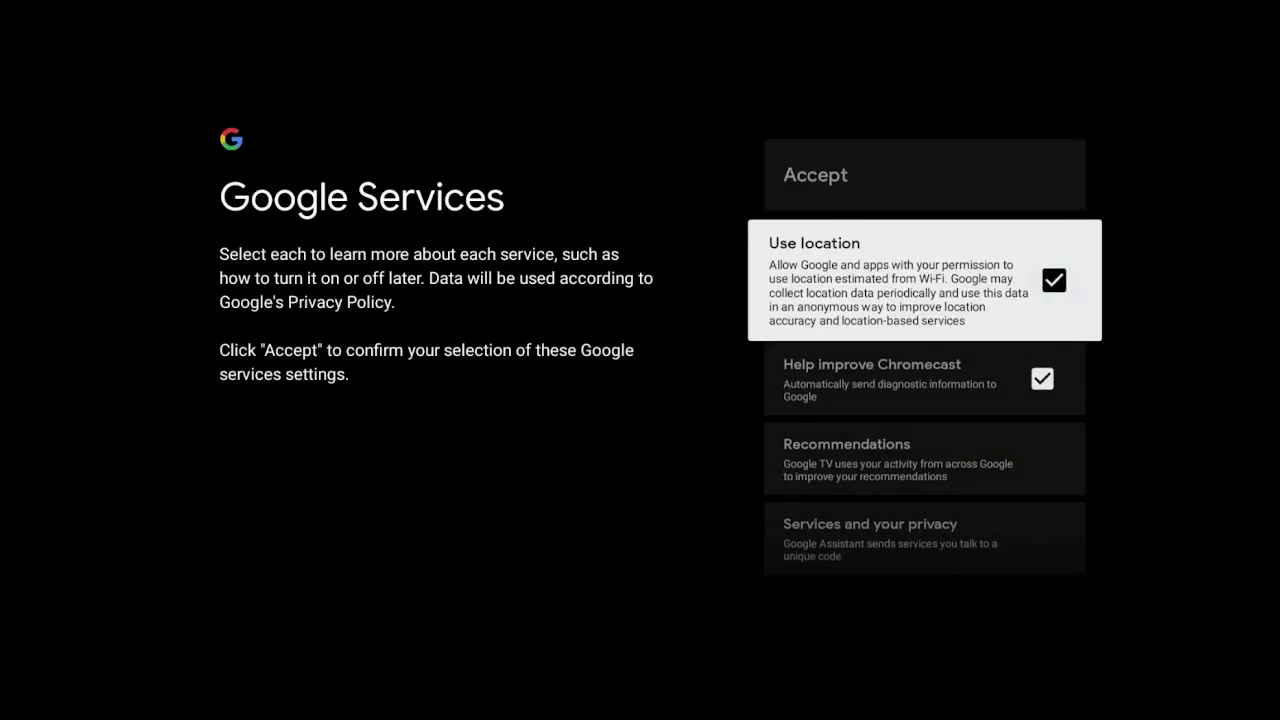
{"action": "key", "text": "Return"}
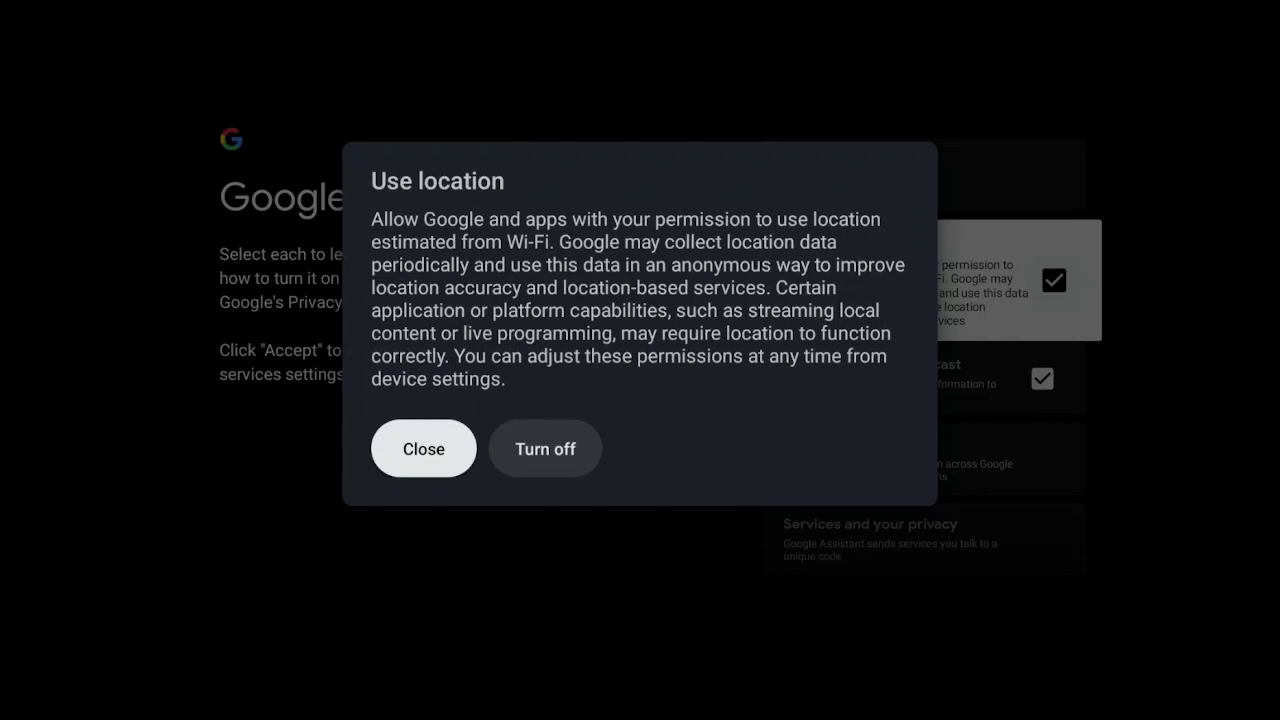
{"action": "key", "text": "Right"}
{"action": "key", "text": "Return"}
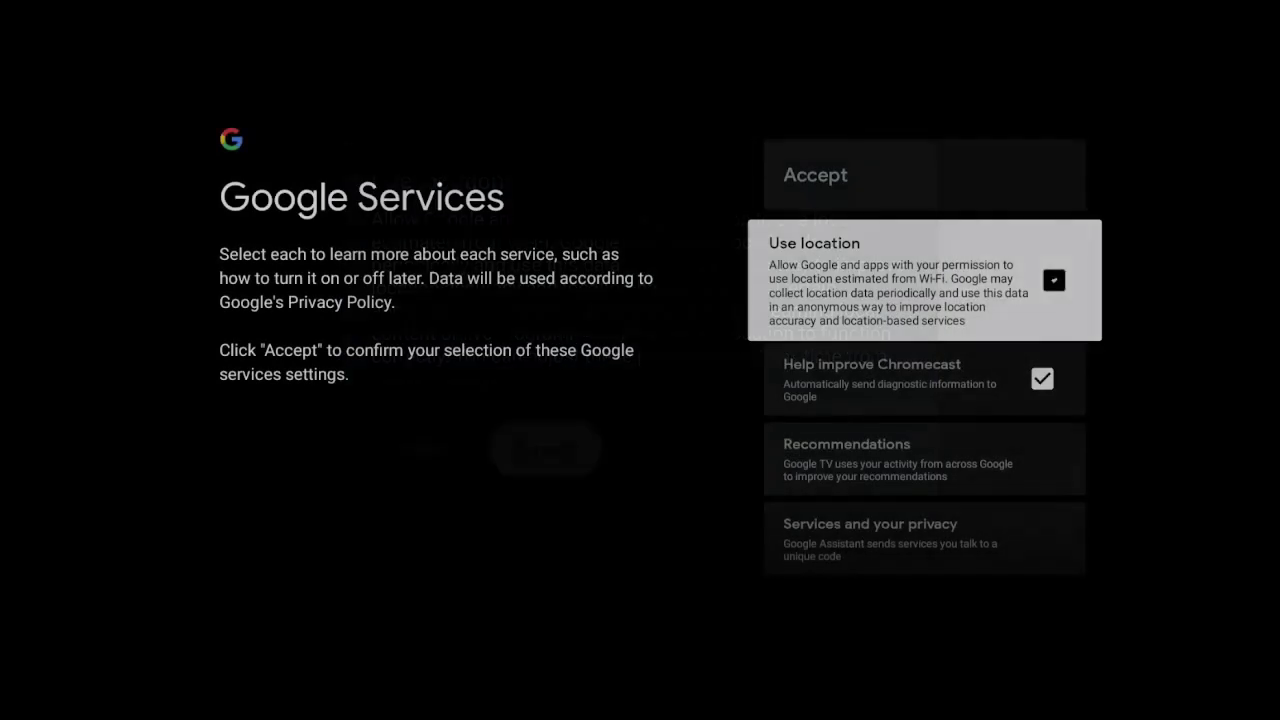
Turn off Help improve Chromecast and accept the Google Services selection
{"action": "key", "text": "Down"}
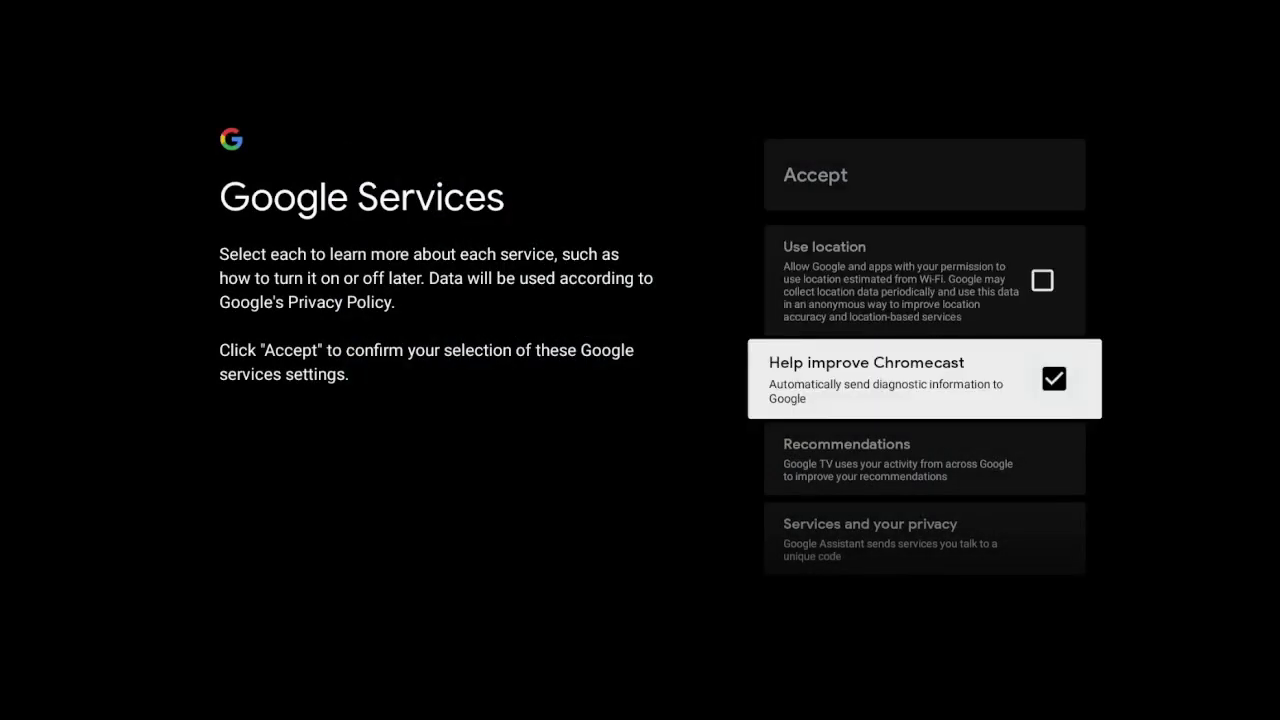
{"action": "key", "text": "Return"}
{"action": "key", "text": "Right"}
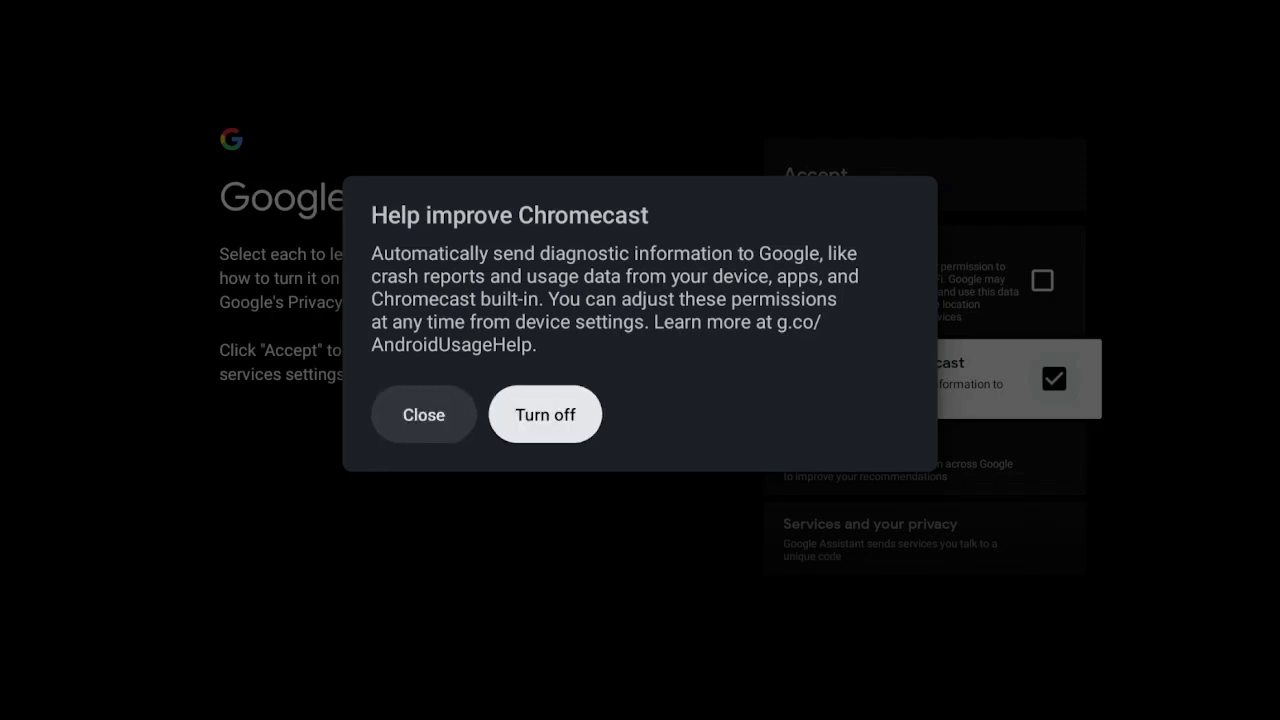
{"action": "key", "text": "Return"}
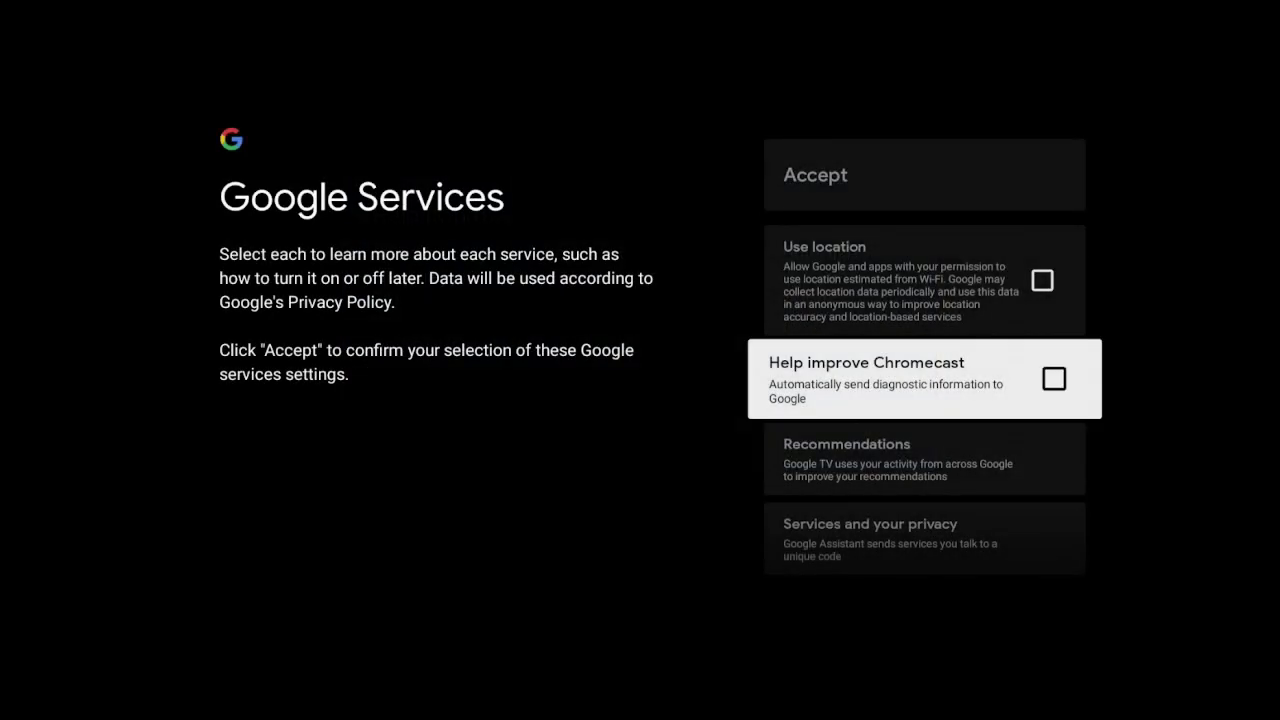
{"action": "key", "text": "Up"}
{"action": "key", "text": "Up"}
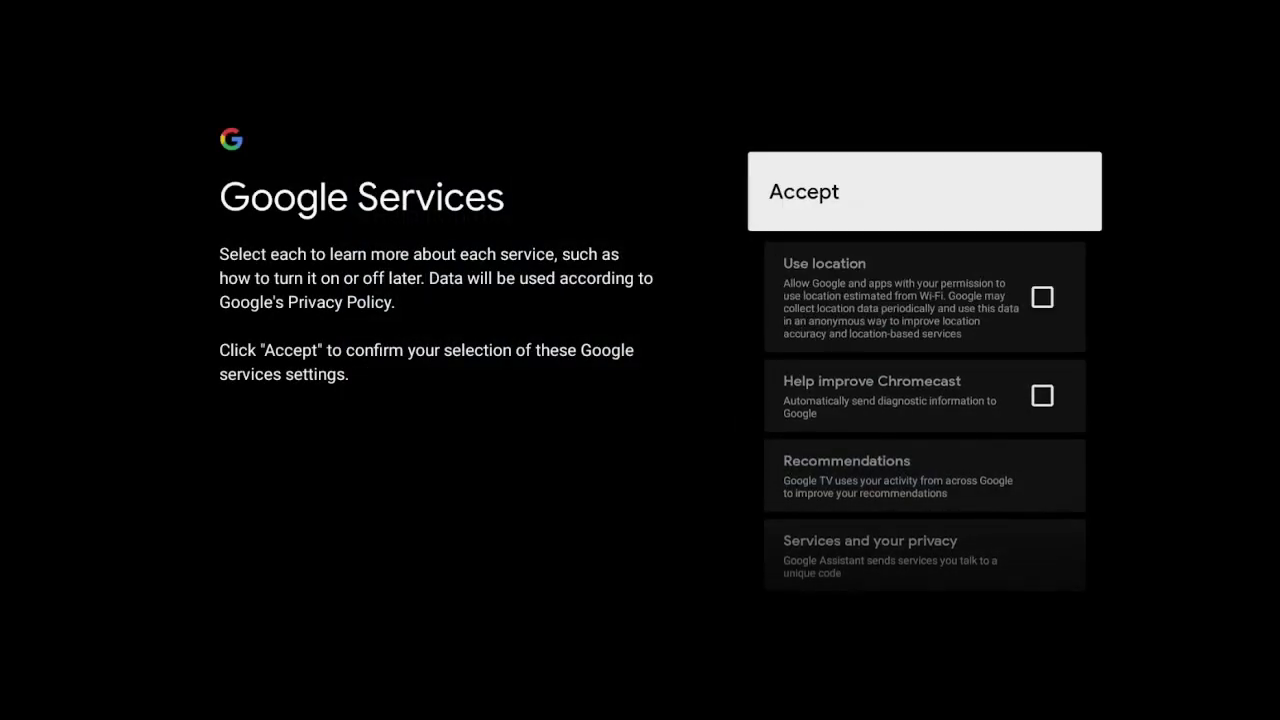
{"action": "key", "text": "Return"}
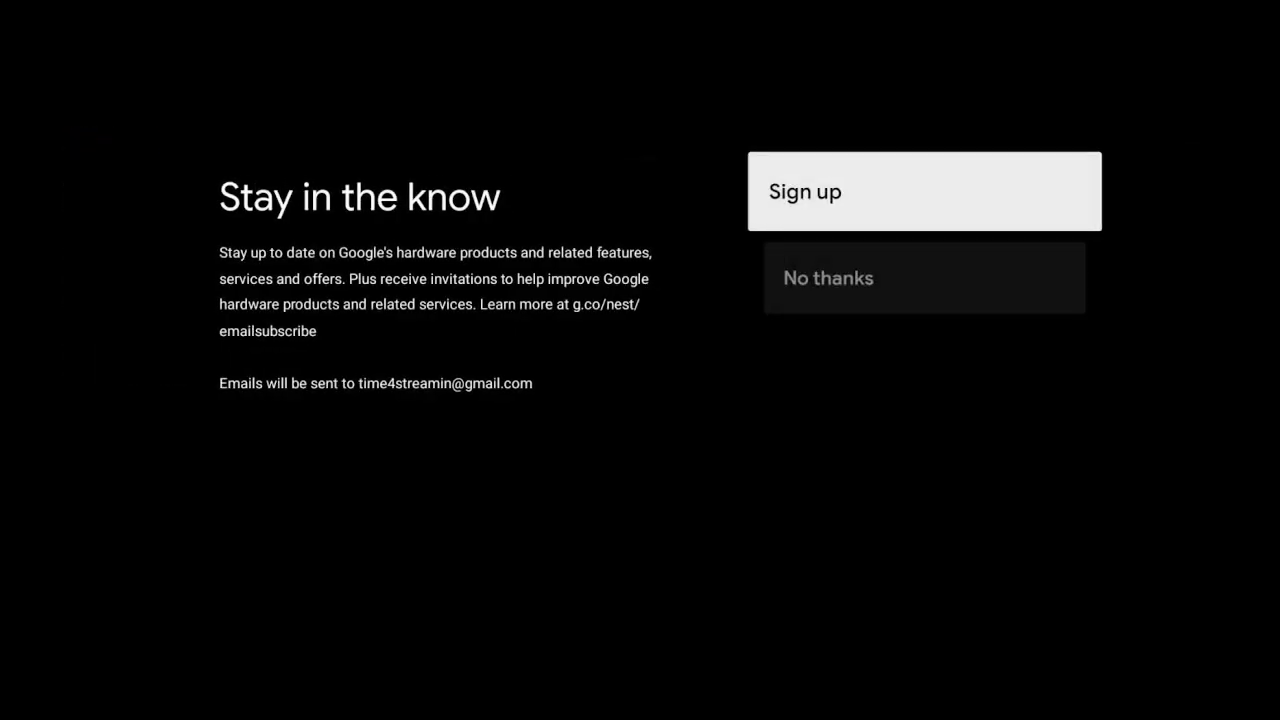
Decline the Google product emails and, past the Google Assistant introduction, the permission to search across all TV apps
{"action": "key", "text": "Down"}
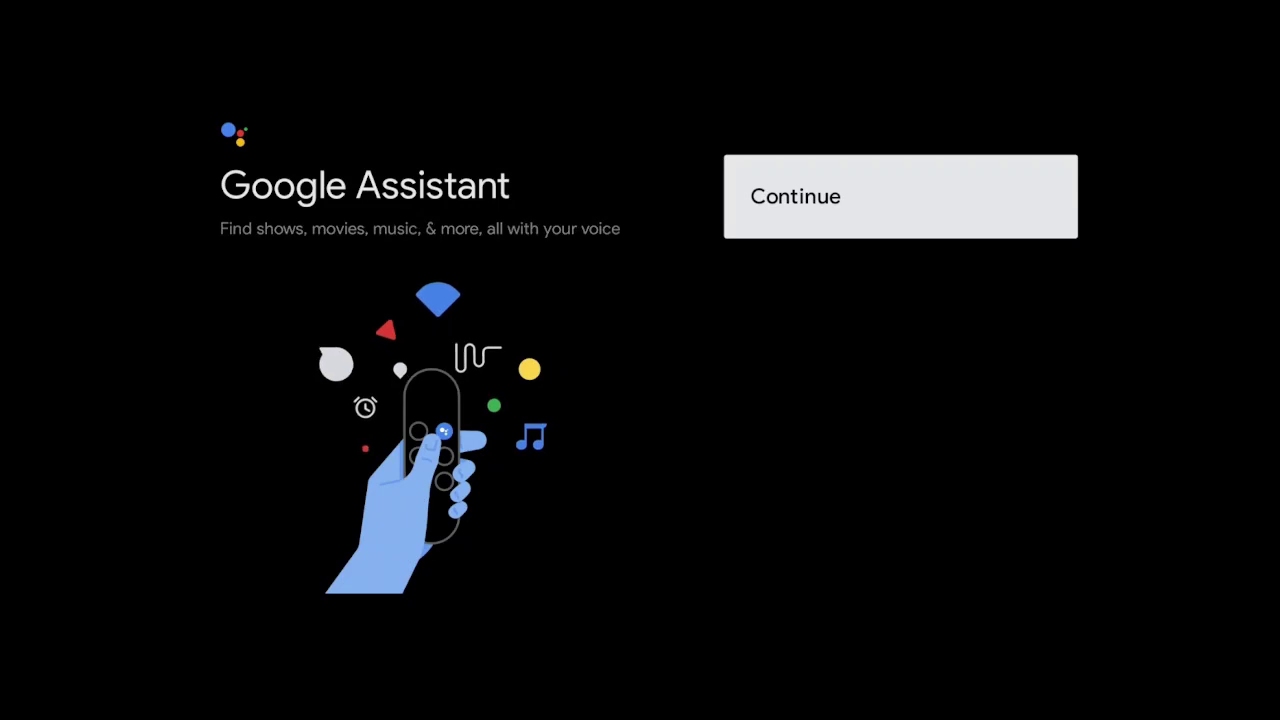
{"action": "key", "text": "Return"}
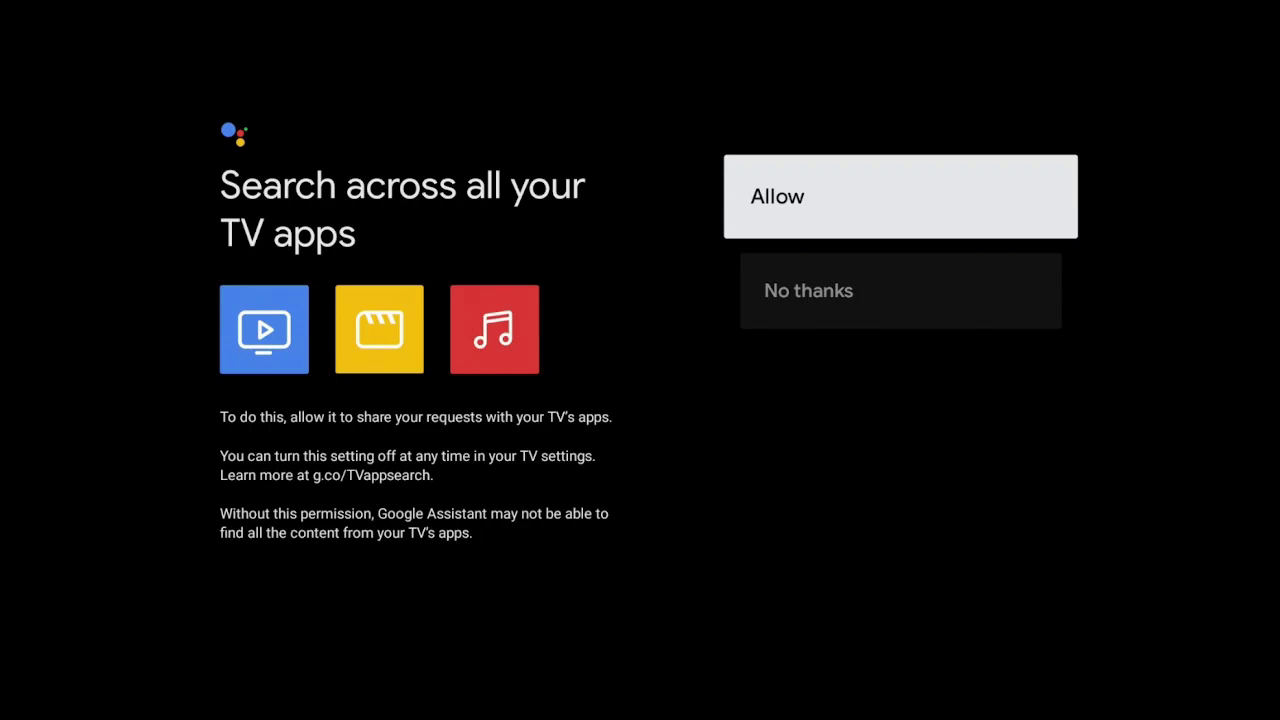
{"action": "key", "text": "Down"}
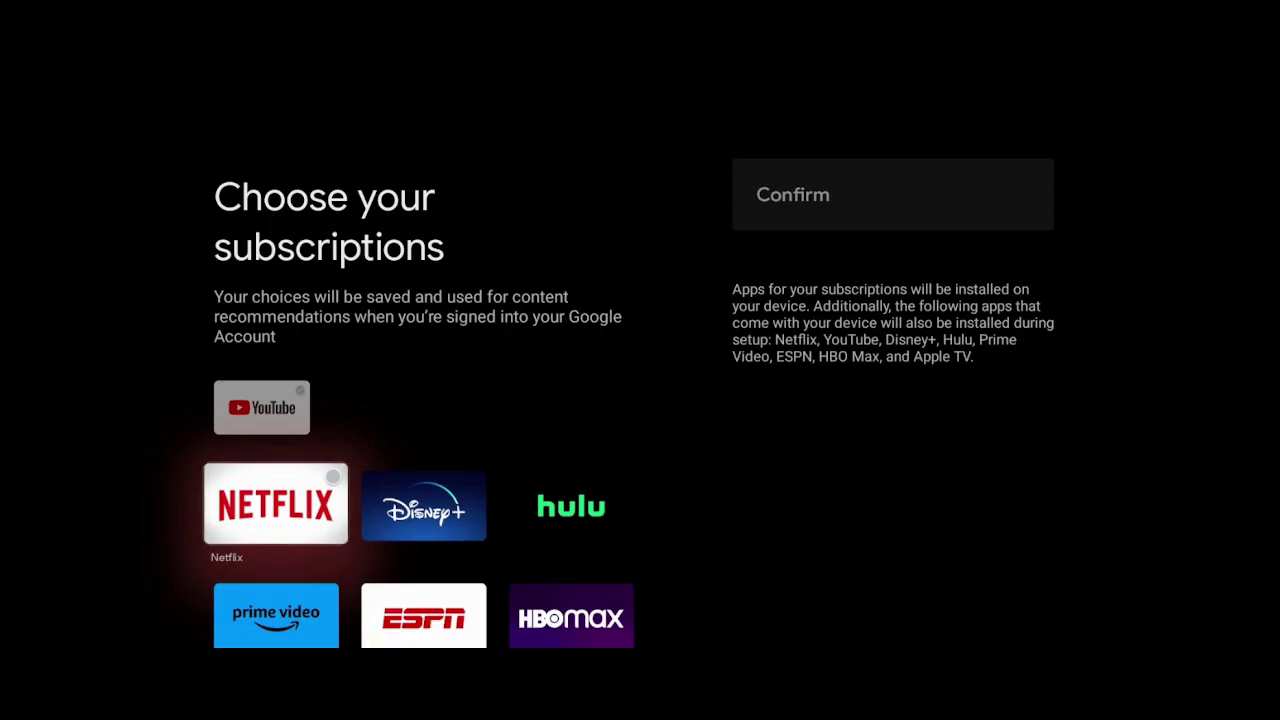
Select Disney+ as a subscription and confirm the subscription choices
{"action": "key", "text": "Down"}
{"action": "key", "text": "Up"}
{"action": "key", "text": "Right"}
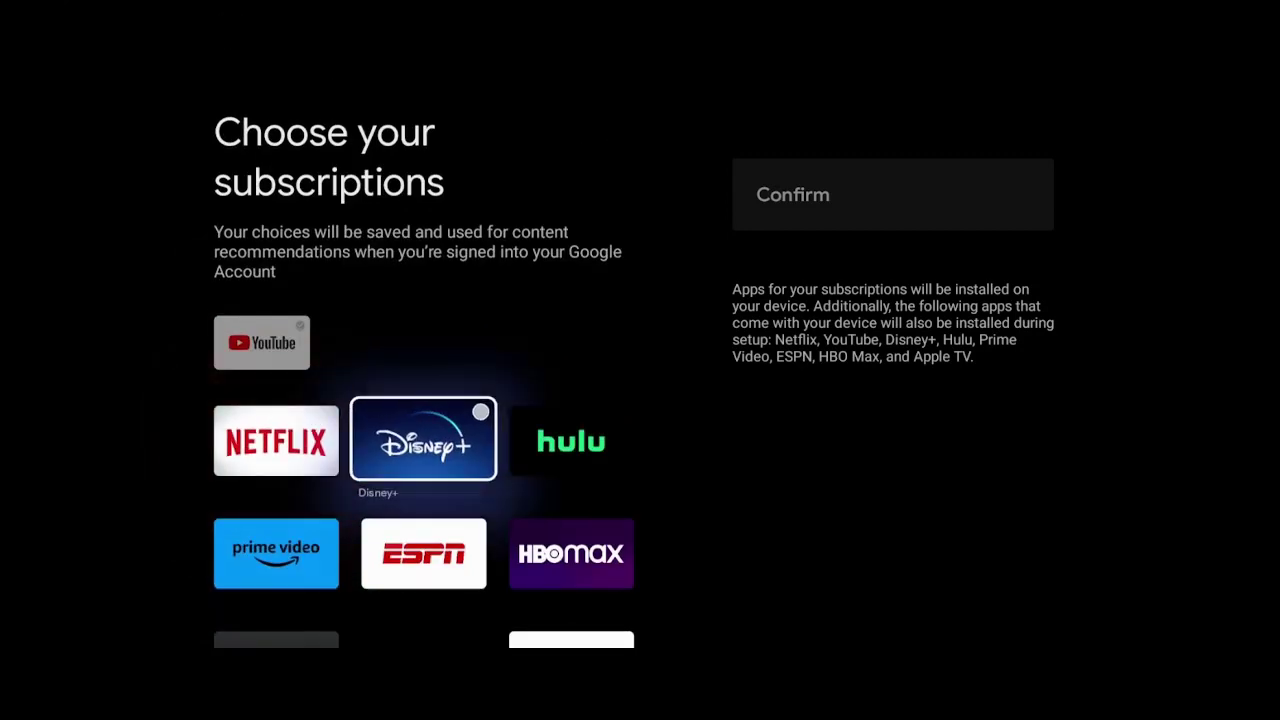
{"action": "key", "text": "Return"}
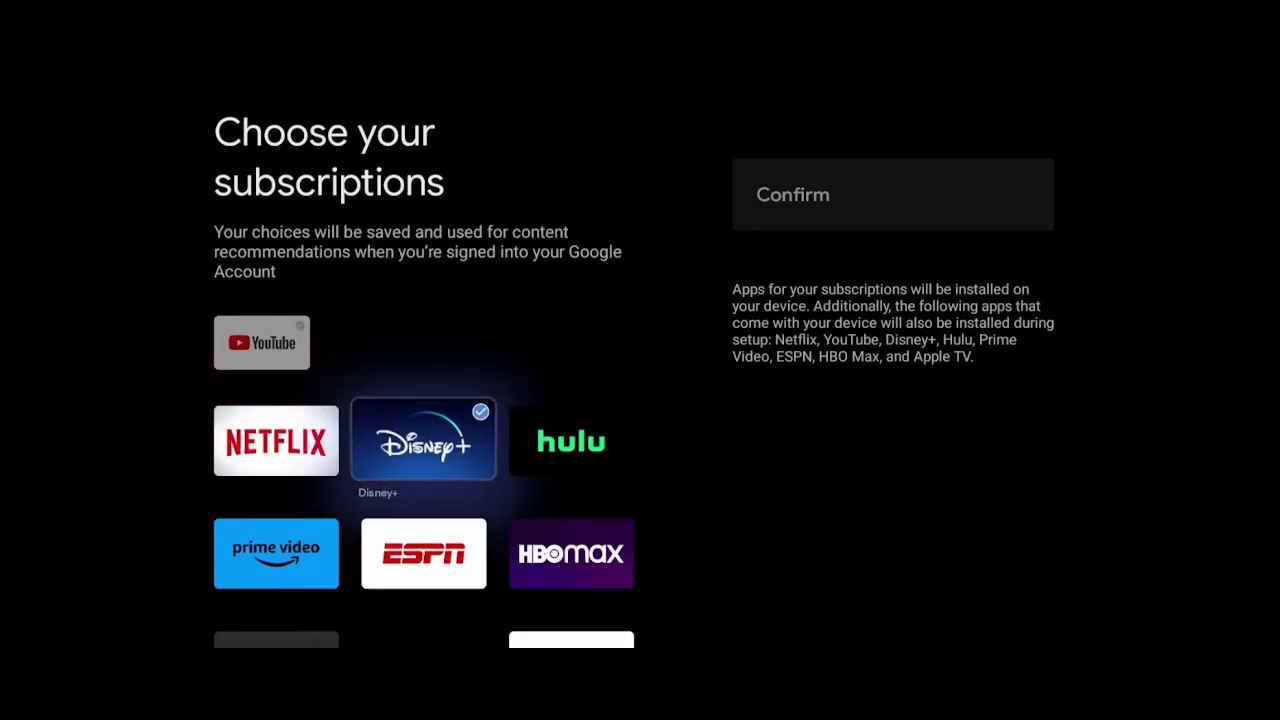
{"action": "key", "text": "Right"}
{"action": "key", "text": "Right"}
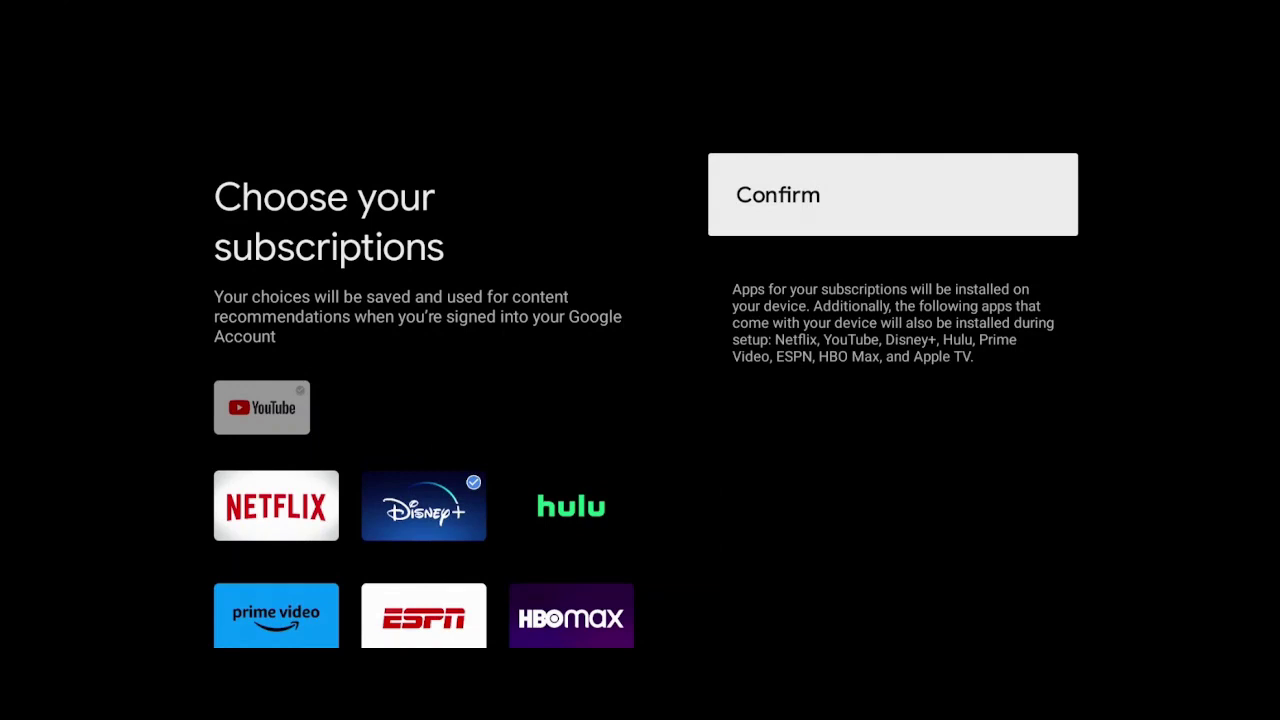
{"action": "key", "text": "Return"}
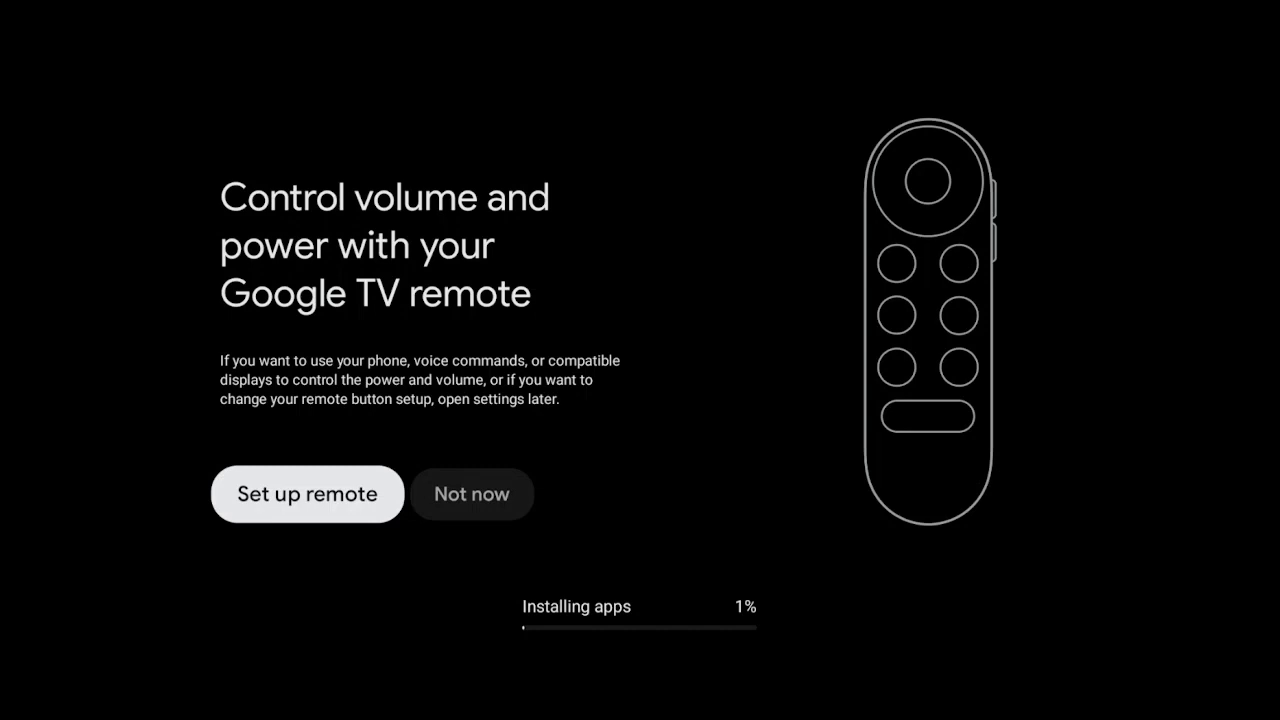
Set up the remote's volume control for a Samsung TV as the sound device and finish the Chromecast setup
{"action": "key", "text": "Return"}
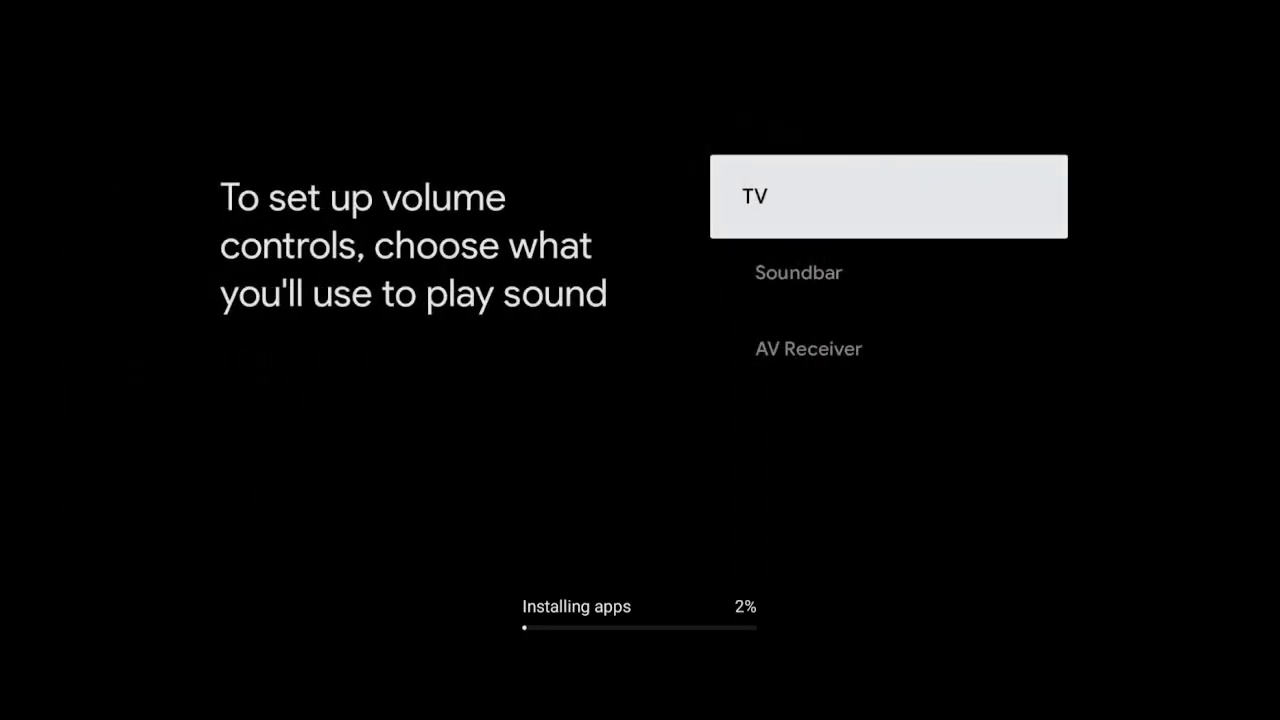
{"action": "key", "text": "Return"}
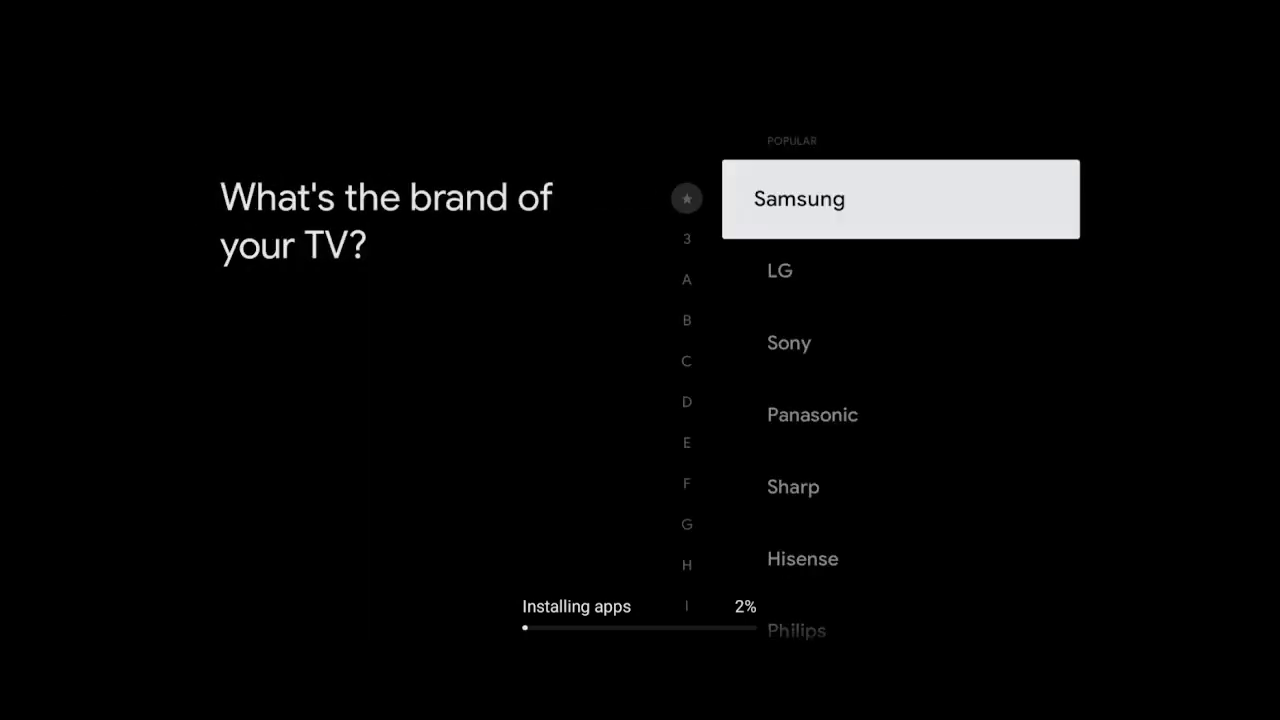
{"action": "key", "text": "Return"}
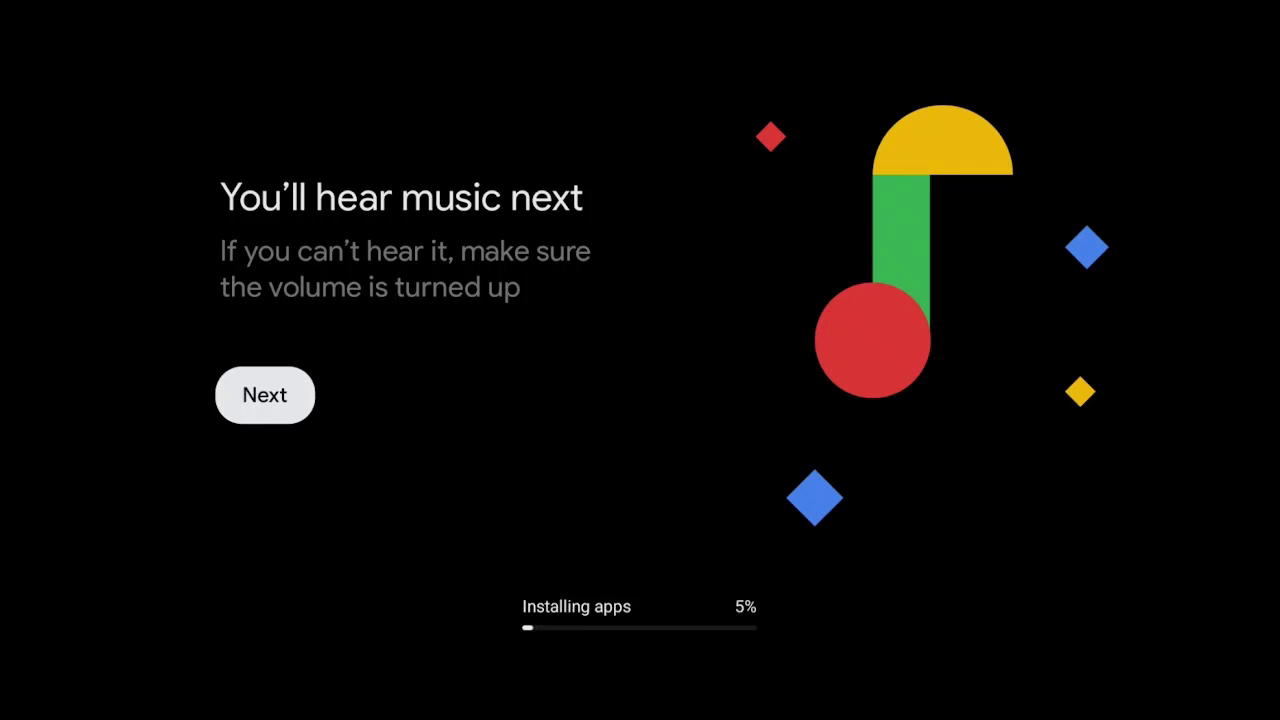
{"action": "key", "text": "Return"}
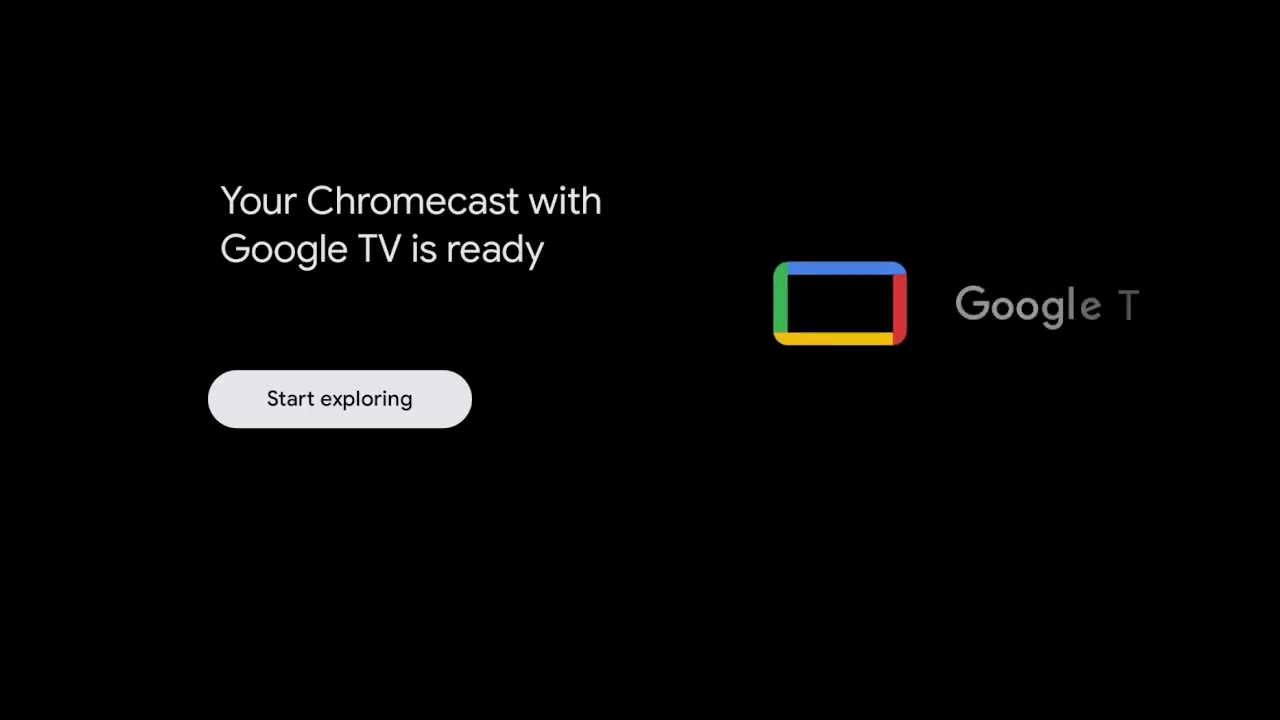
{"action": "key", "text": "Return"}
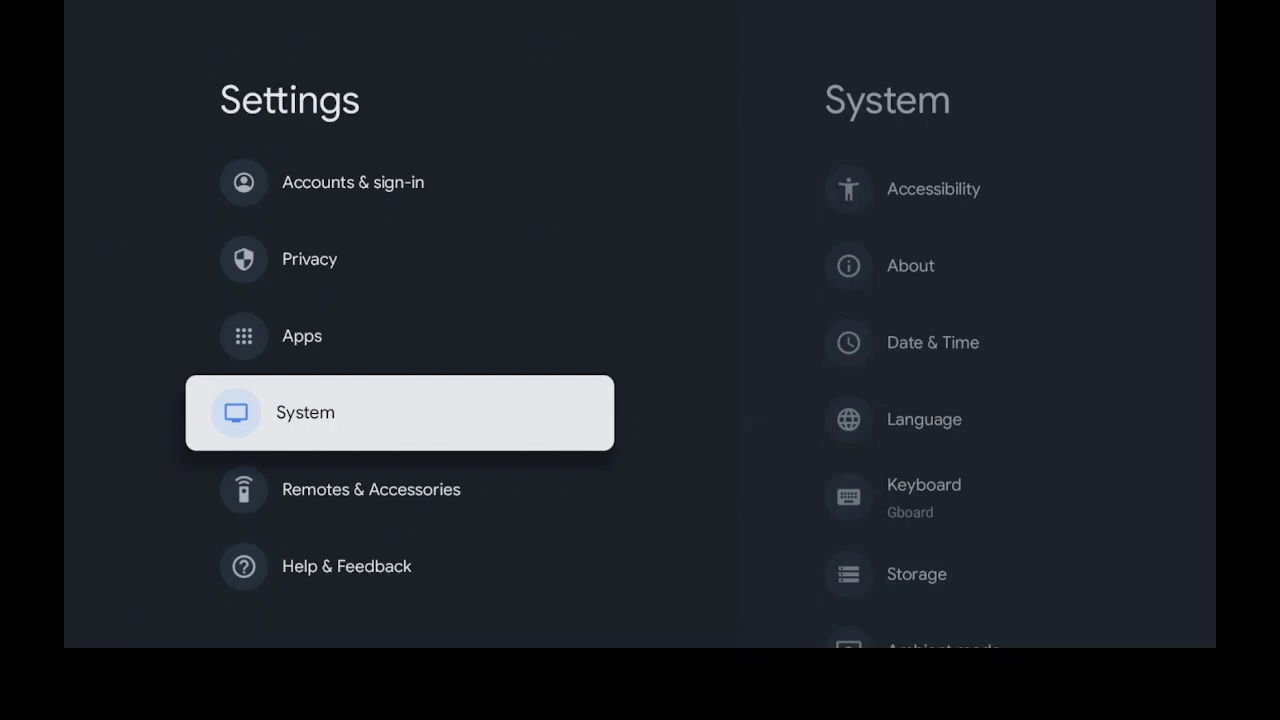
Enable developer mode through the Android TV OS build entry in the system's About information, and return to the home screen
{"action": "key", "text": "Down"}
{"action": "key", "text": "Return"}
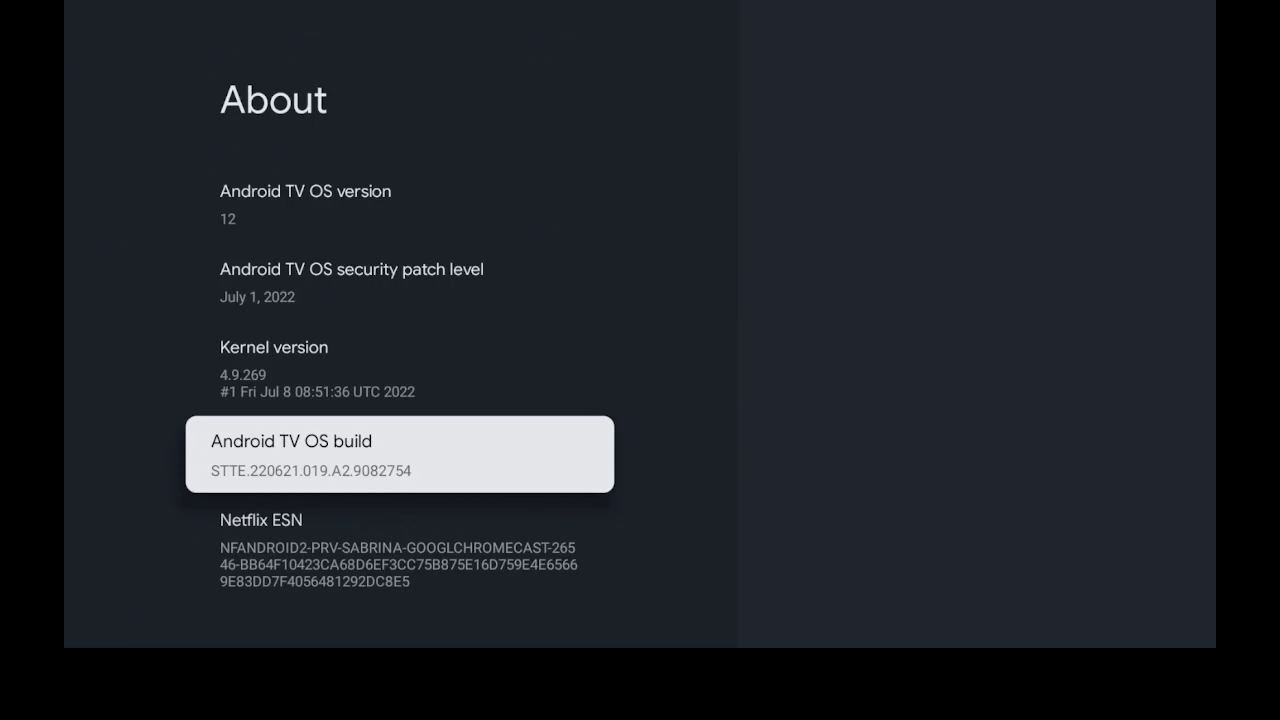
{"action": "key", "text": "Return"}
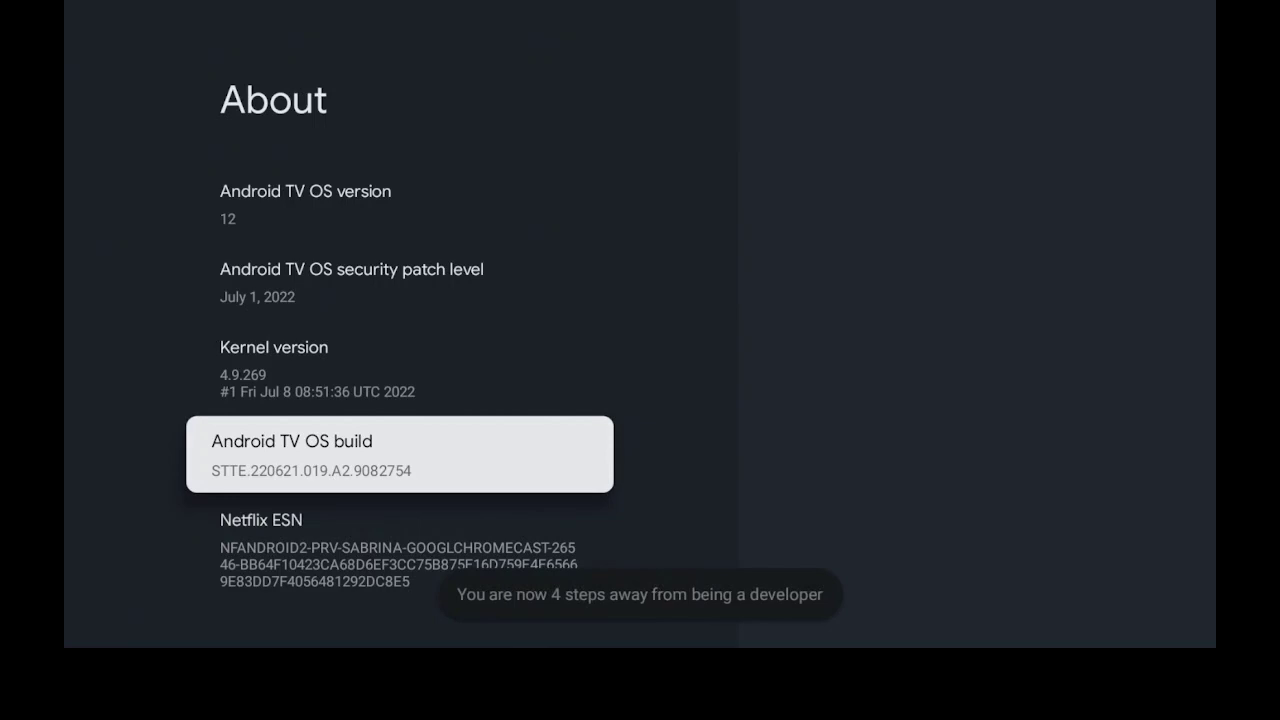
{"action": "key", "text": "Return"}
{"action": "key", "text": "Return"}
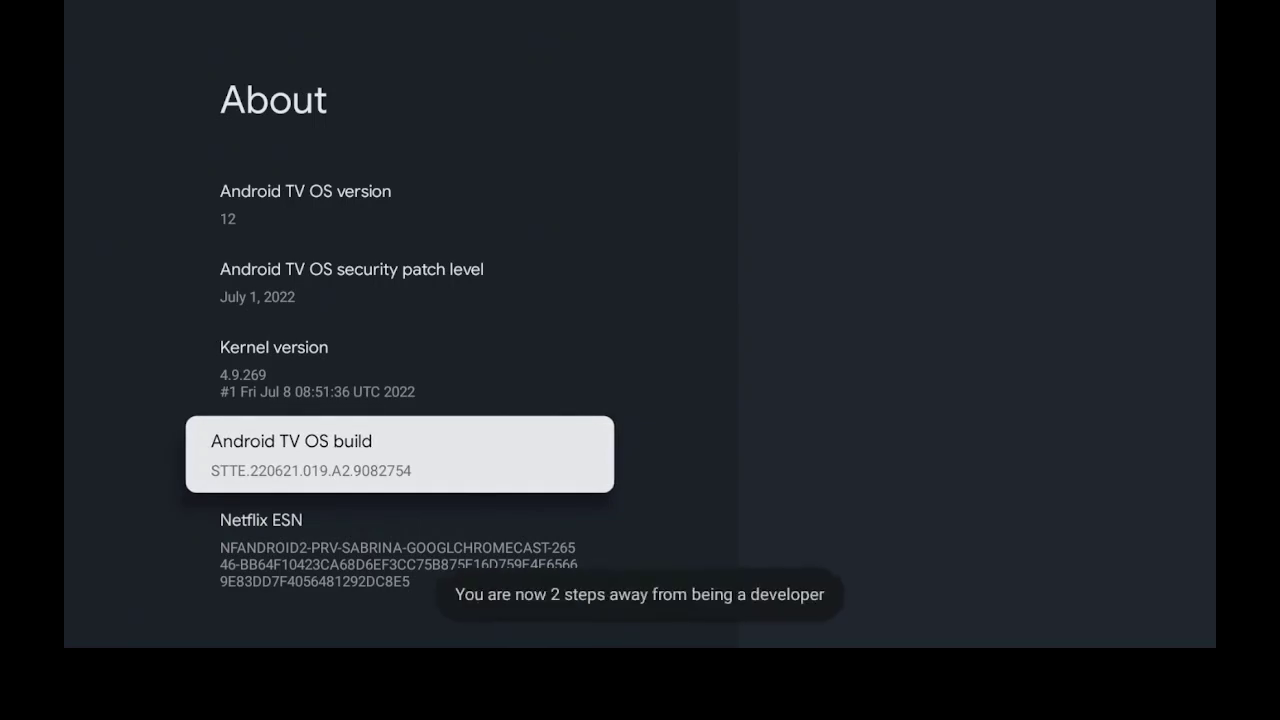
{"action": "key", "text": "Return"}
{"action": "key", "text": "Return"}
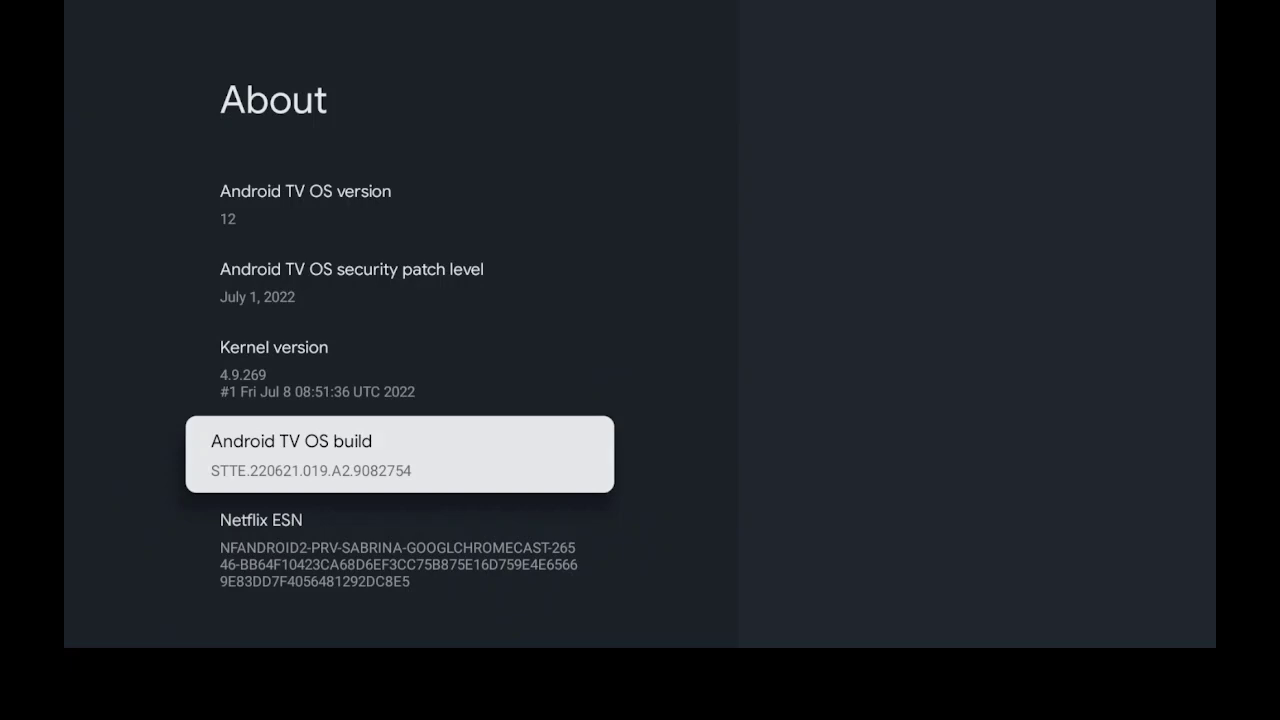
{"action": "key", "text": "Home"}
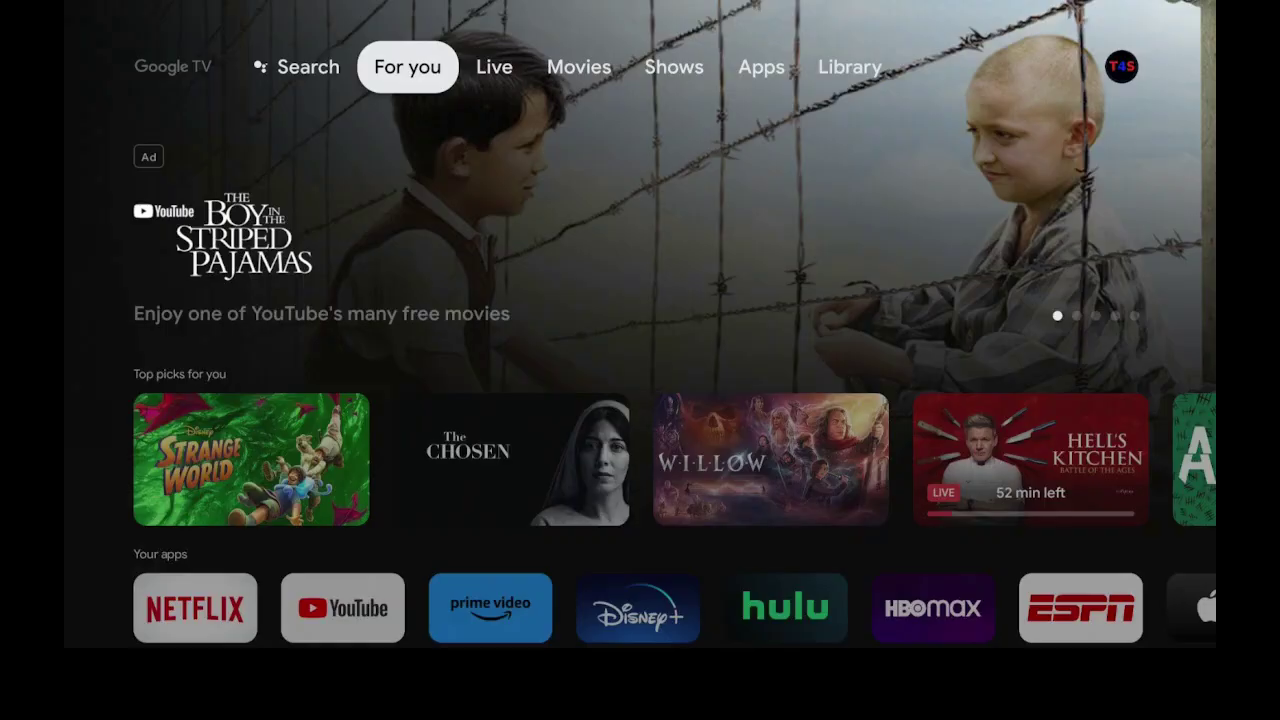
Open YouTube from the home screen's app row, look at its navigation menu, and leave it
{"action": "key", "text": "Down"}
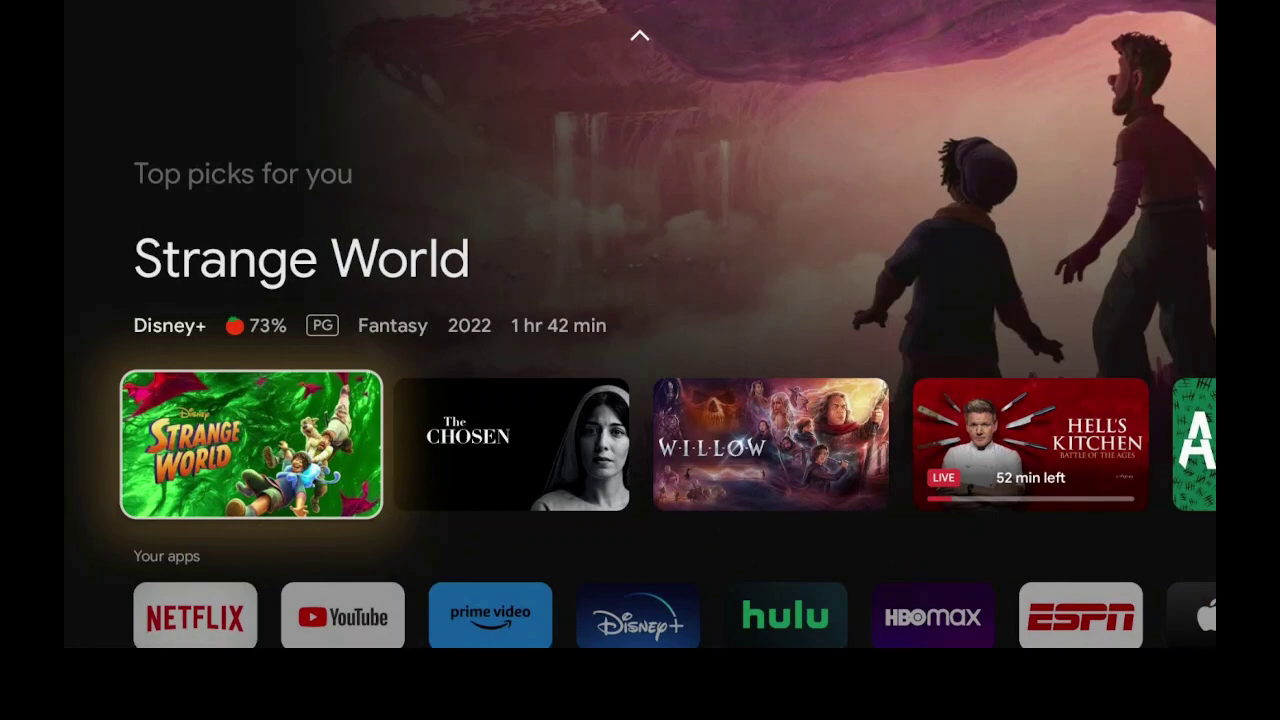
{"action": "key", "text": "Down"}
{"action": "key", "text": "Right"}
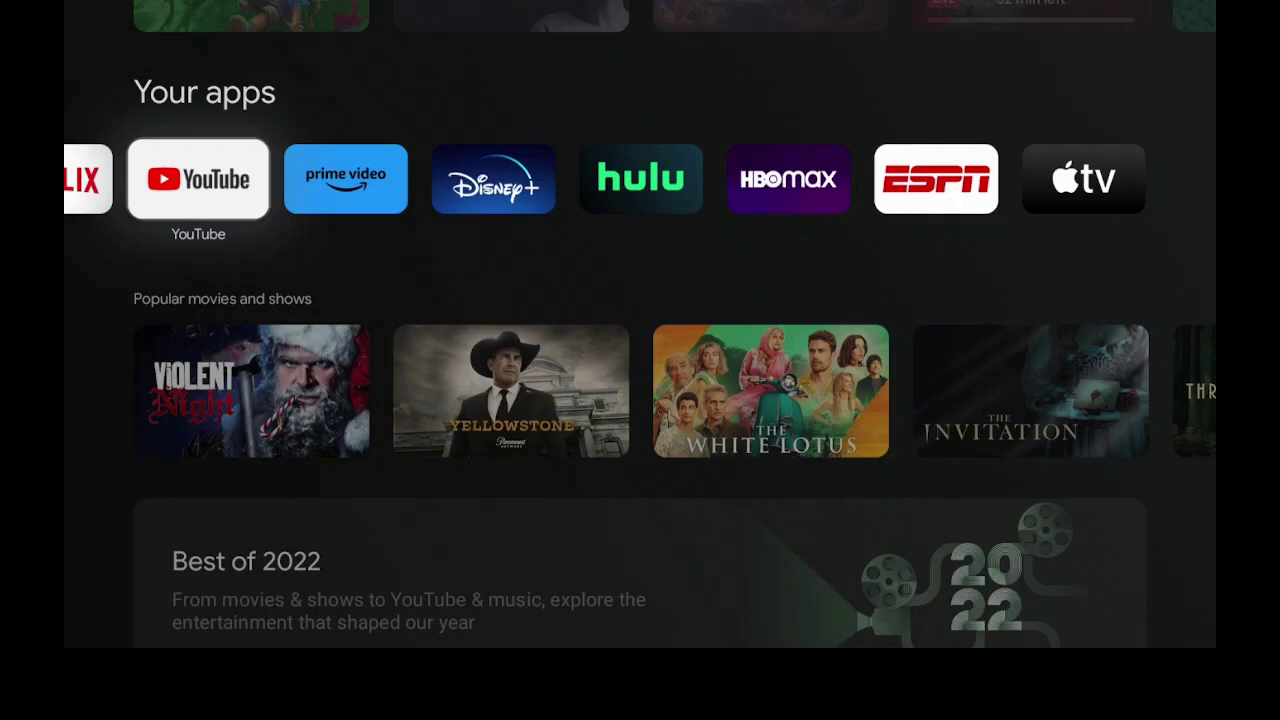
{"action": "key", "text": "Return"}
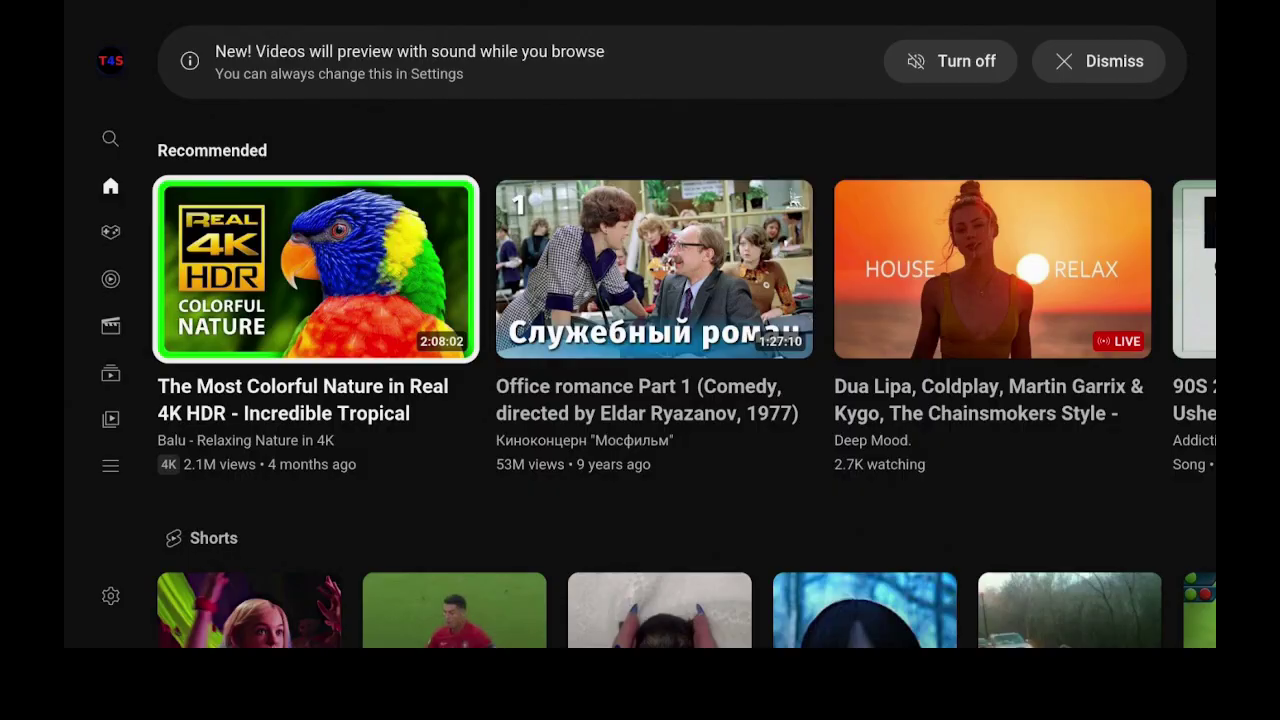
{"action": "key", "text": "Left"}
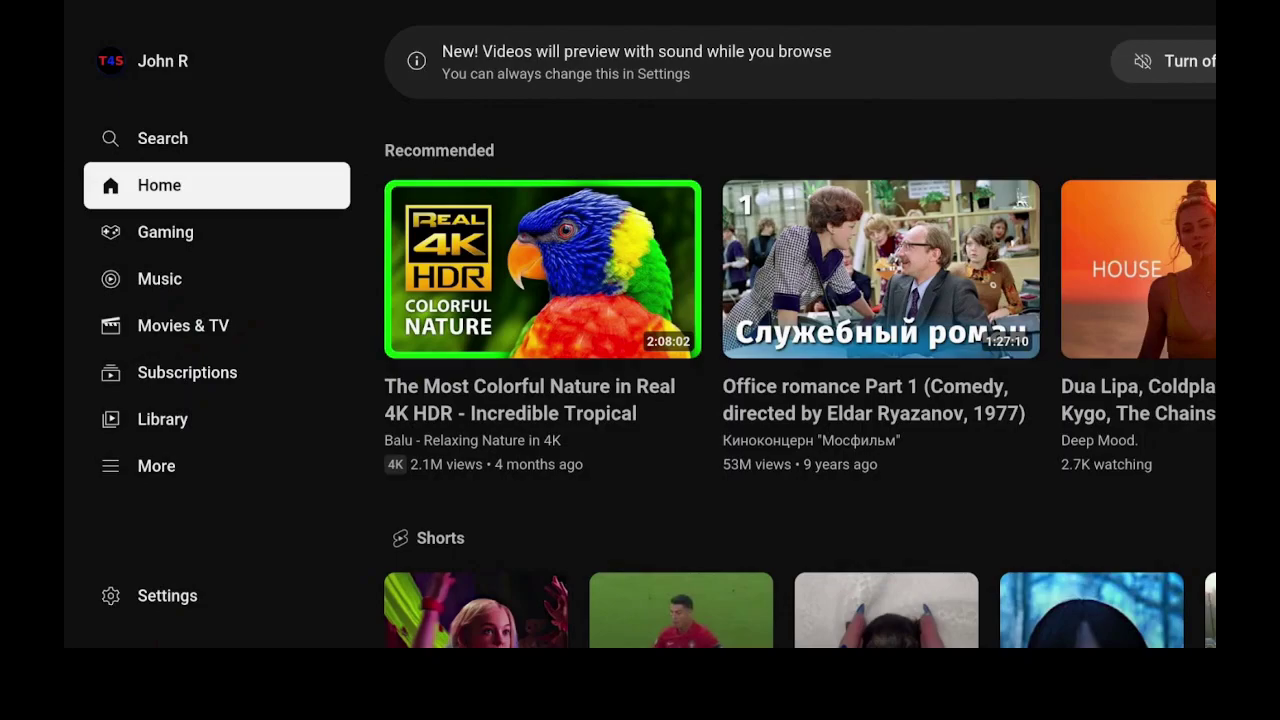
{"action": "key", "text": "Escape"}
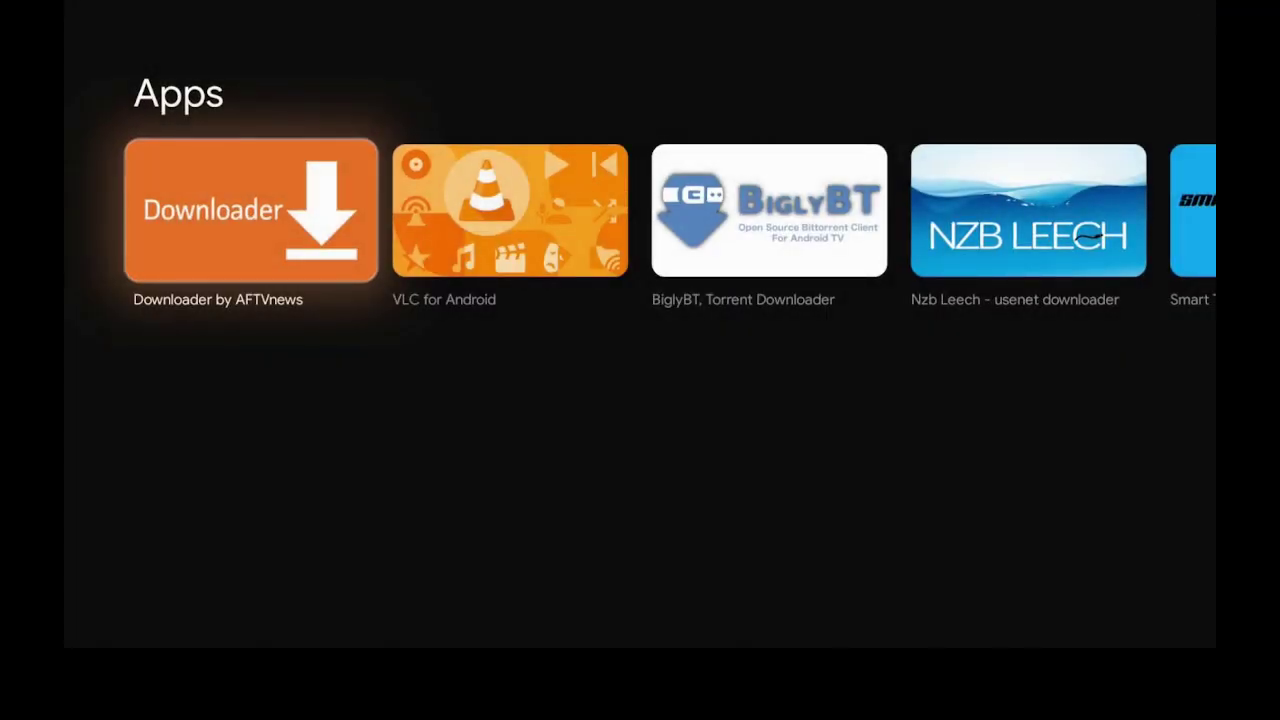
Open the store page of Downloader by AFTVnews from the app search results
{"action": "key", "text": "Return"}
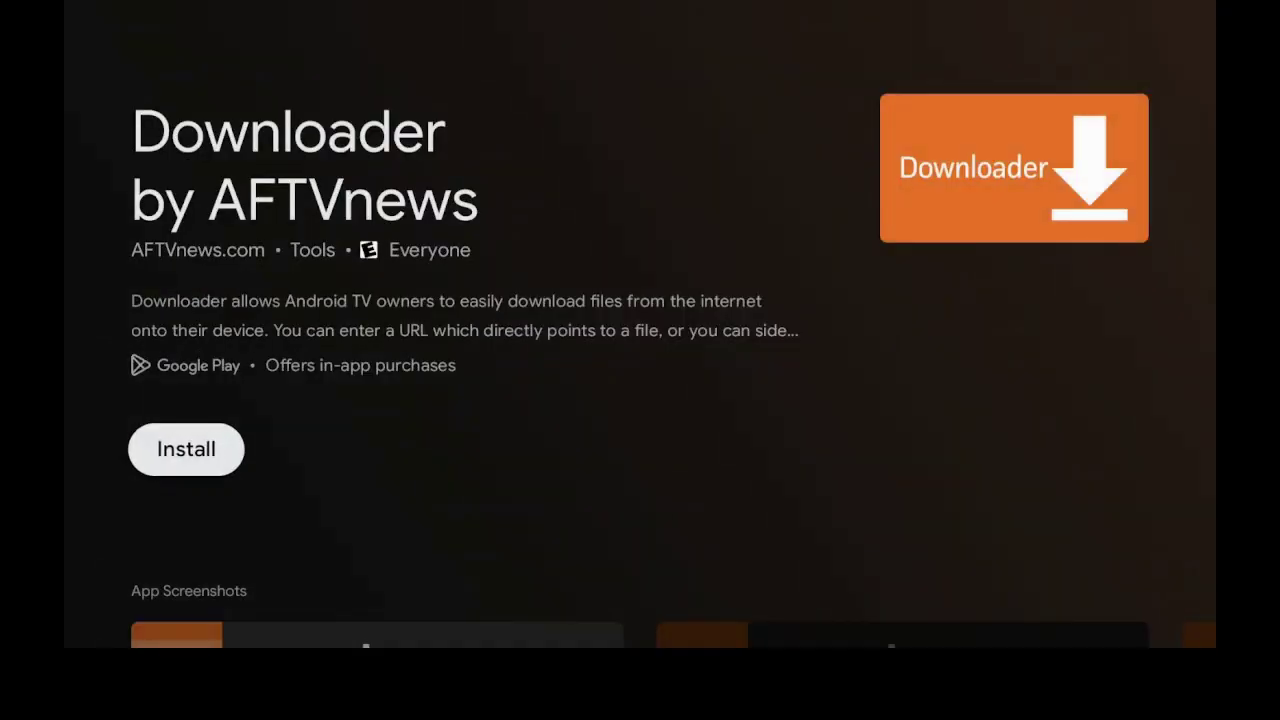